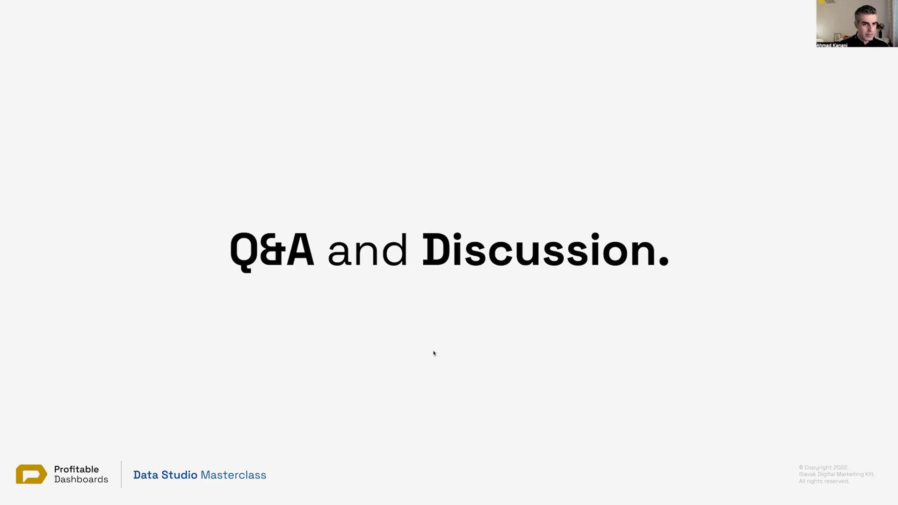
Exit the slideshow and open the Masterclass report's Parameters page in edit mode.
{"action": "key", "text": "Escape"}
{"action": "left_click", "coordinate": [318, 9]}
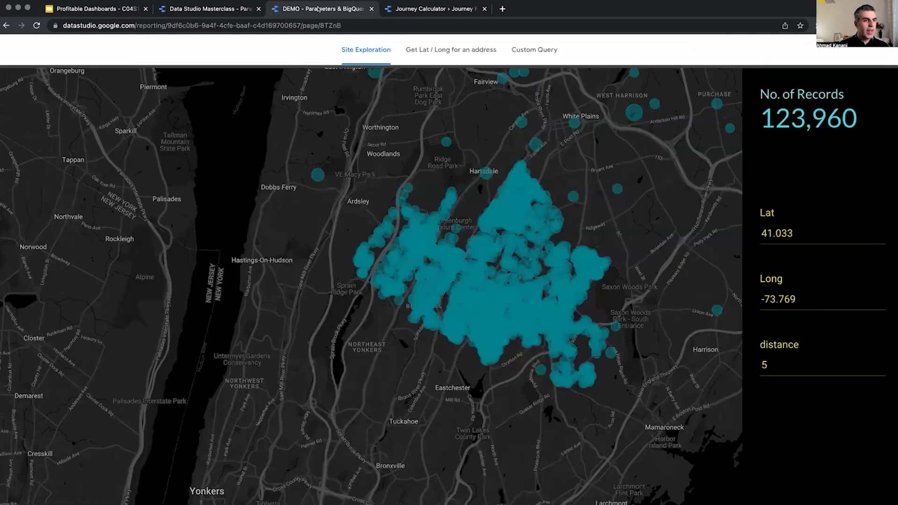
{"action": "left_click", "coordinate": [251, 10]}
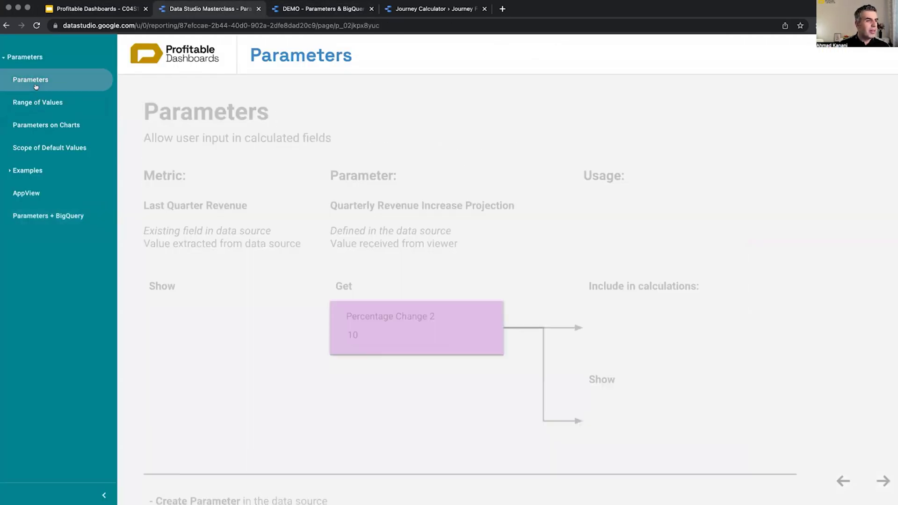
{"action": "left_click", "coordinate": [34, 86]}
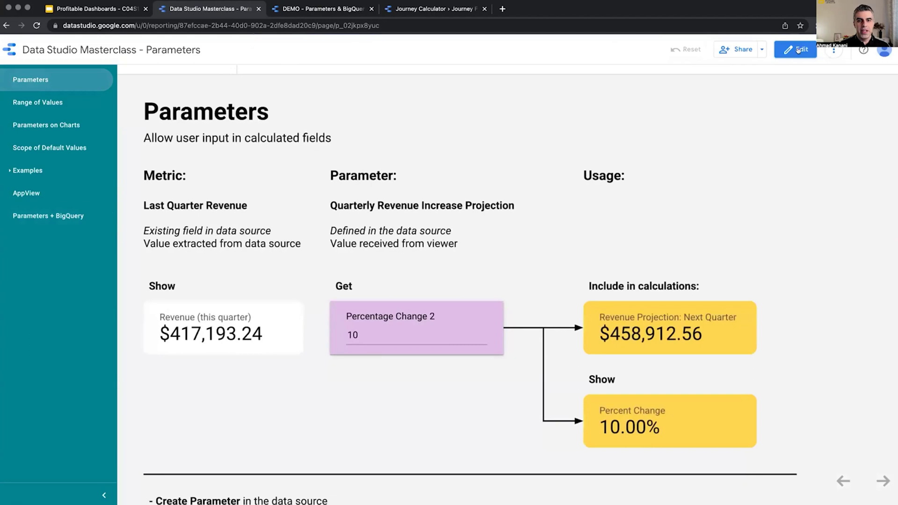
{"action": "left_click", "coordinate": [797, 49]}
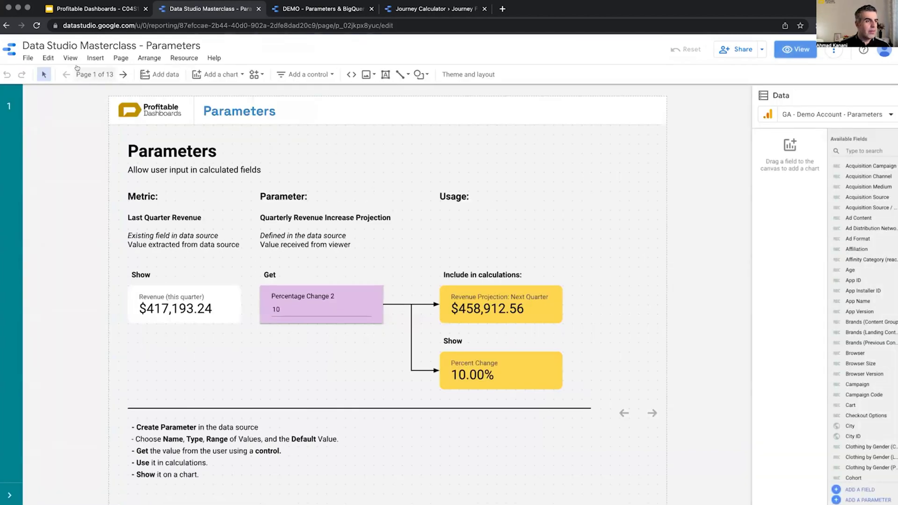
Load the Data Studio home page in a new browser tab.
{"action": "left_click", "coordinate": [503, 8]}
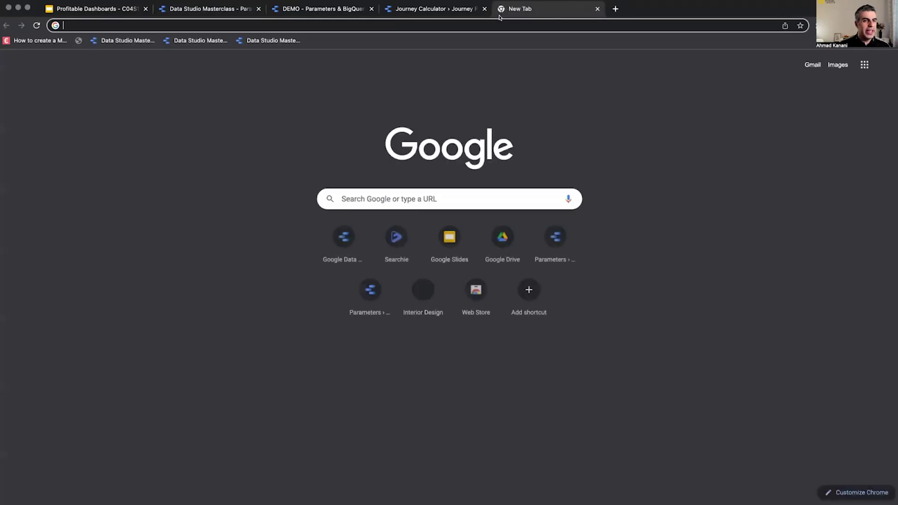
{"action": "type", "text": "datas"}
{"action": "key", "text": "Return"}
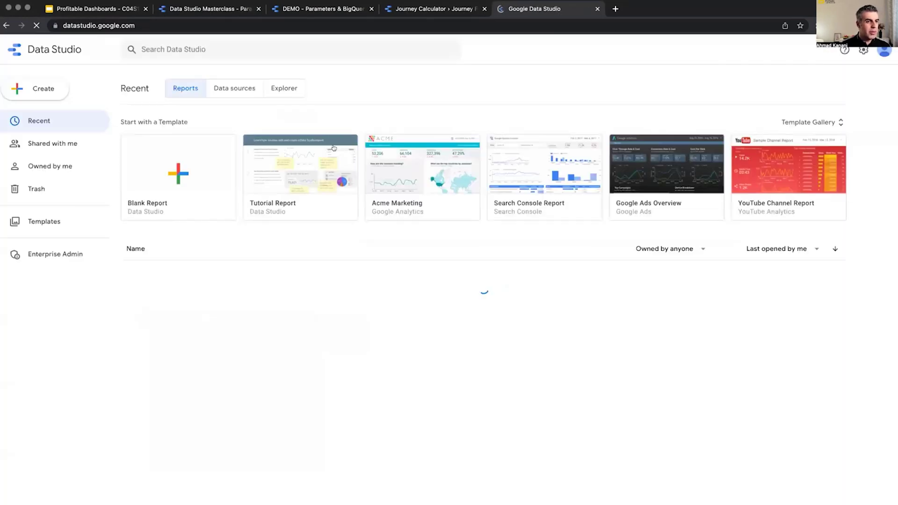
Start a Blank Report and add the GA - Demo - Master View data source.
{"action": "left_click", "coordinate": [174, 178]}
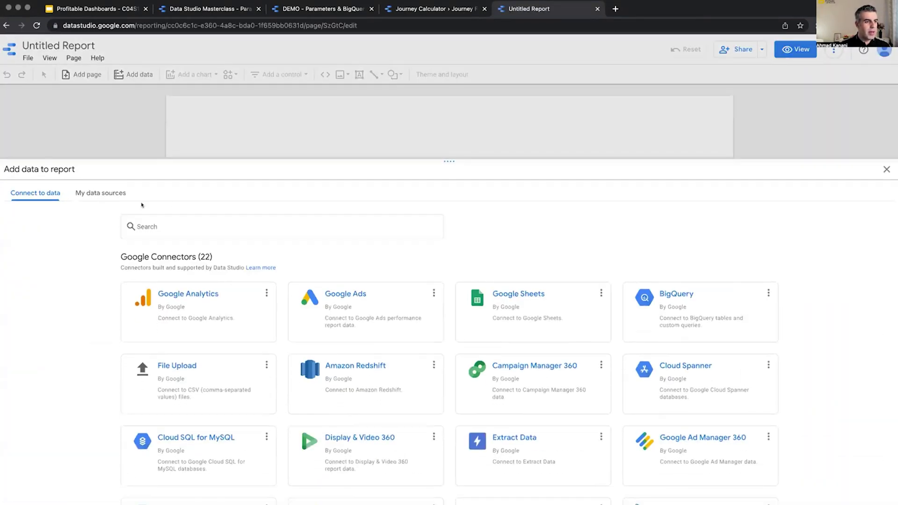
{"action": "left_click", "coordinate": [93, 193]}
{"action": "left_click", "coordinate": [187, 305]}
{"action": "left_click", "coordinate": [545, 325]}
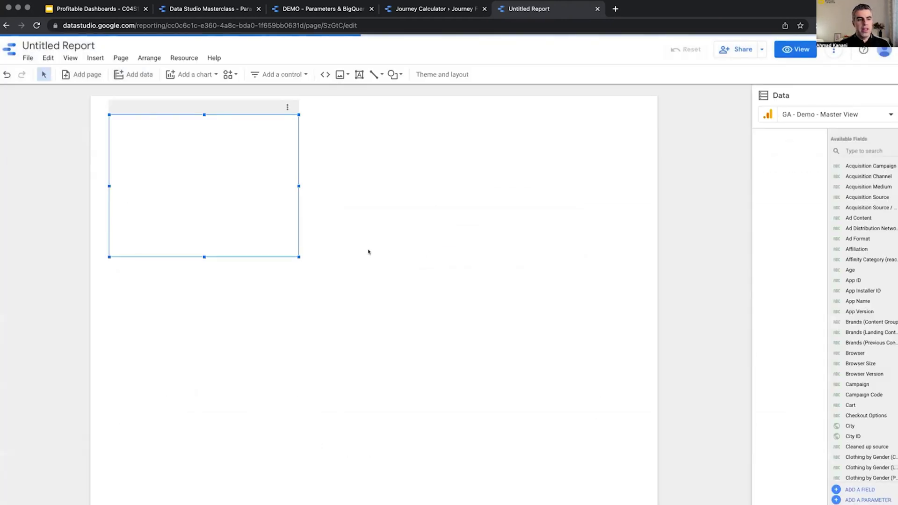
Centre and widen the Page Title table, then drag in New Users as a second metric.
{"action": "left_click_drag", "start_coordinate": [222, 108], "coordinate": [391, 170]}
{"action": "left_click_drag", "start_coordinate": [468, 249], "coordinate": [533, 250]}
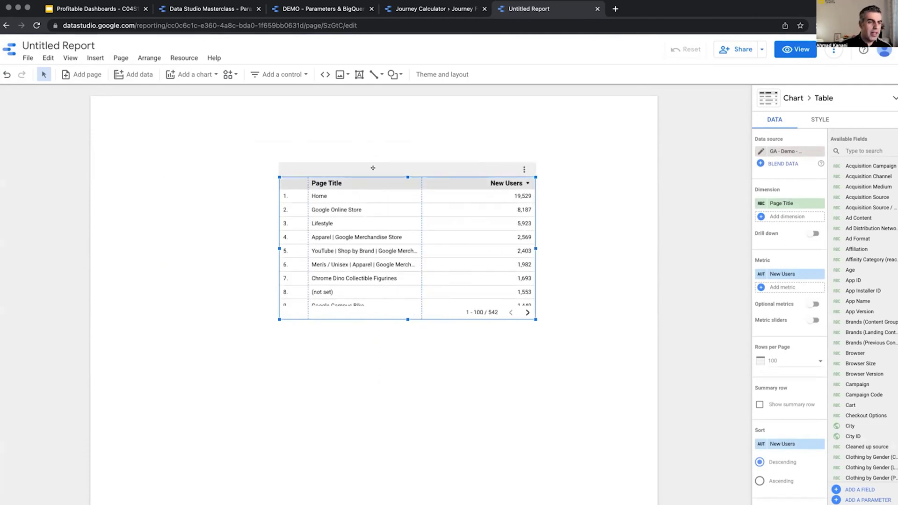
{"action": "left_click_drag", "start_coordinate": [372, 168], "coordinate": [341, 170]}
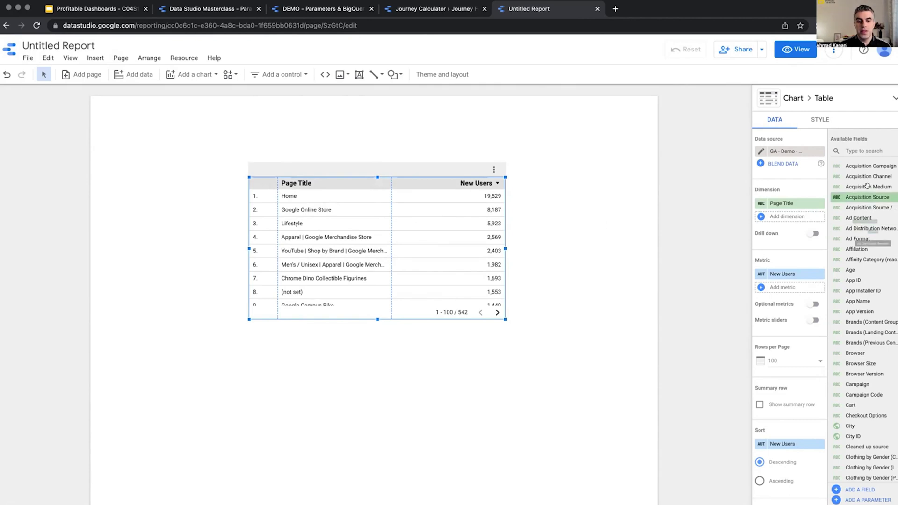
{"action": "type", "text": "new"}
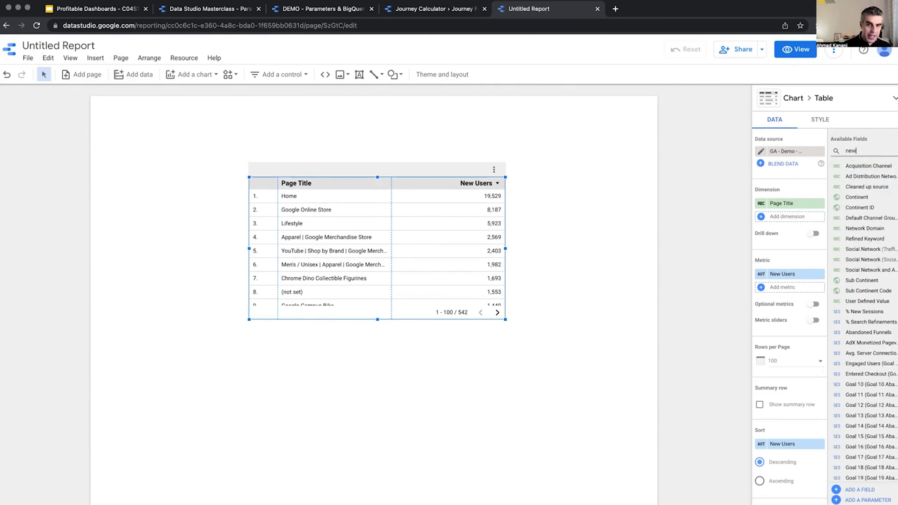
{"action": "left_click_drag", "start_coordinate": [872, 177], "coordinate": [795, 290]}
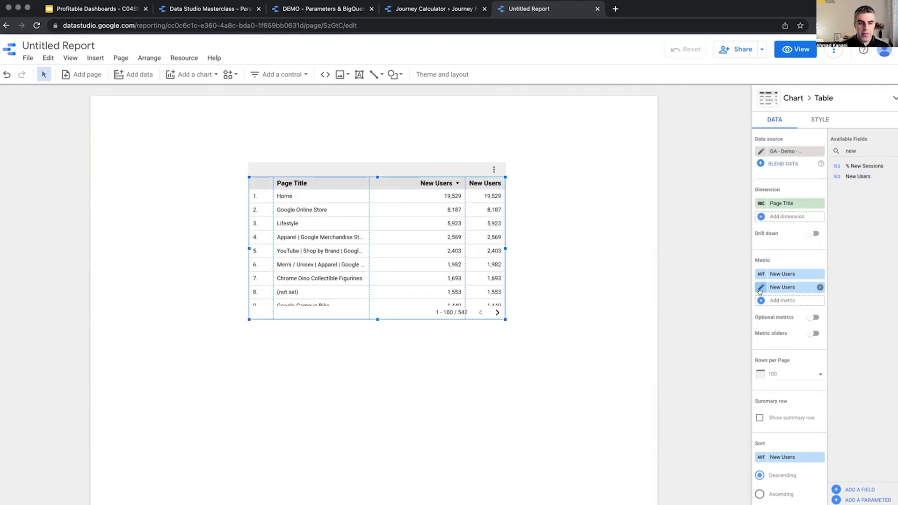
Set the second New Users to Percent of total (relative to corresponding data), show summary row, enlarge table.
{"action": "left_click", "coordinate": [759, 290]}
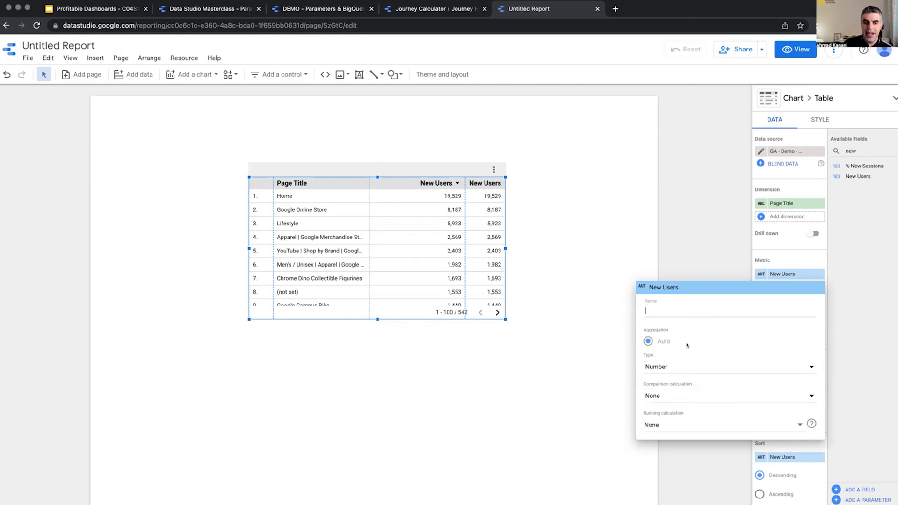
{"action": "left_click", "coordinate": [704, 396]}
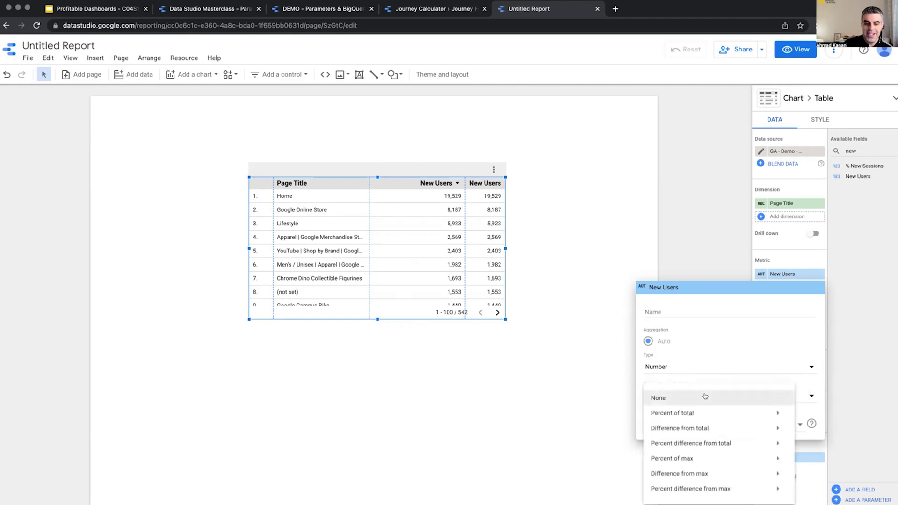
{"action": "mouse_move", "coordinate": [711, 411]}
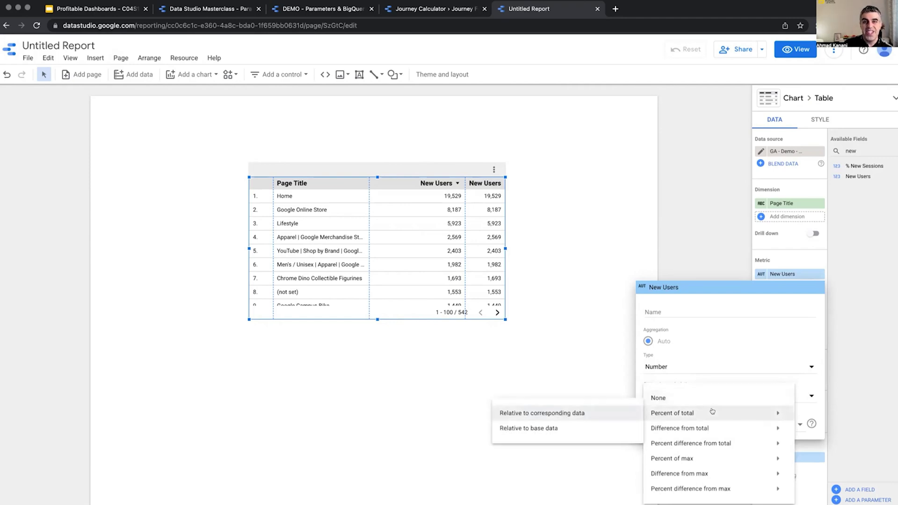
{"action": "left_click", "coordinate": [556, 414]}
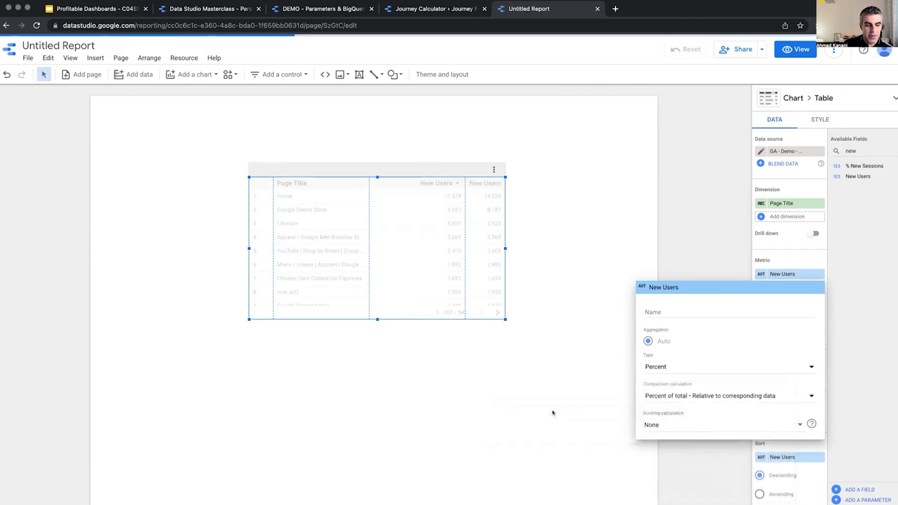
{"action": "left_click", "coordinate": [485, 200]}
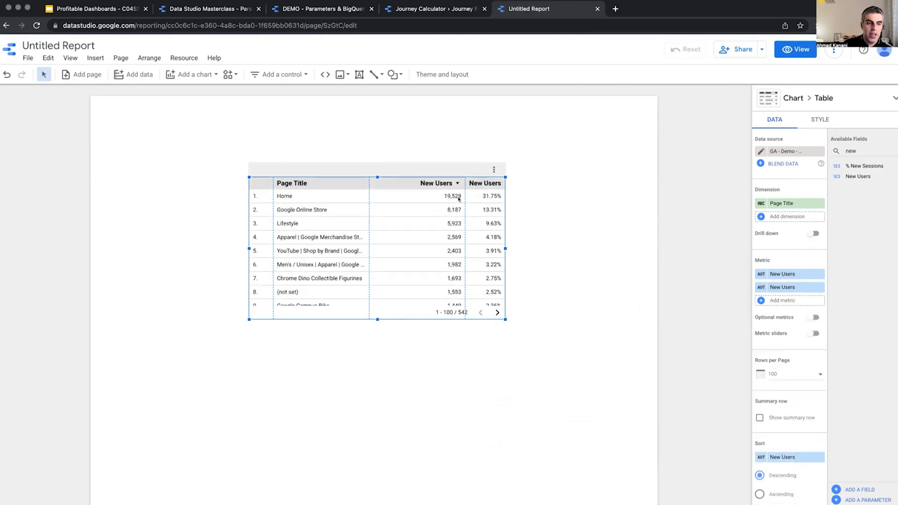
{"action": "left_click", "coordinate": [759, 418]}
{"action": "left_click_drag", "start_coordinate": [377, 319], "coordinate": [377, 358]}
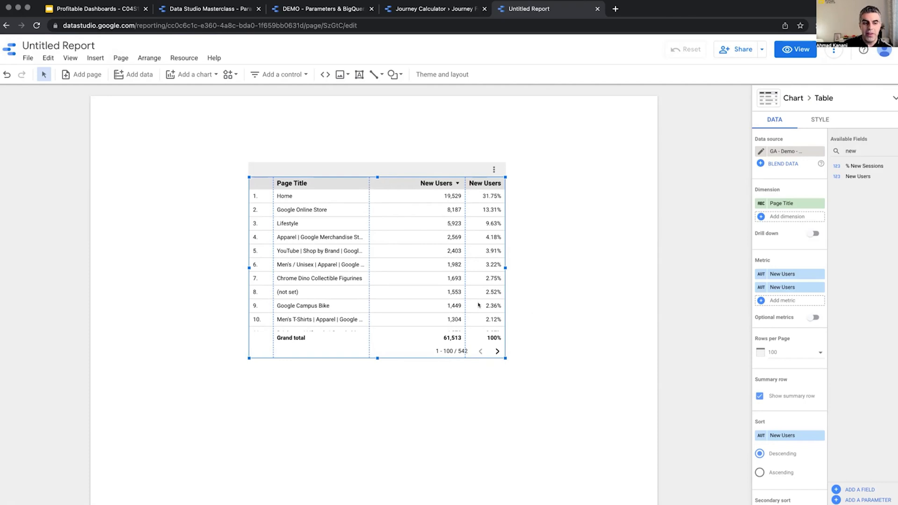
Try Percent of total on the second New Users metric, then set Comparison calculation to None.
{"action": "left_click", "coordinate": [758, 289]}
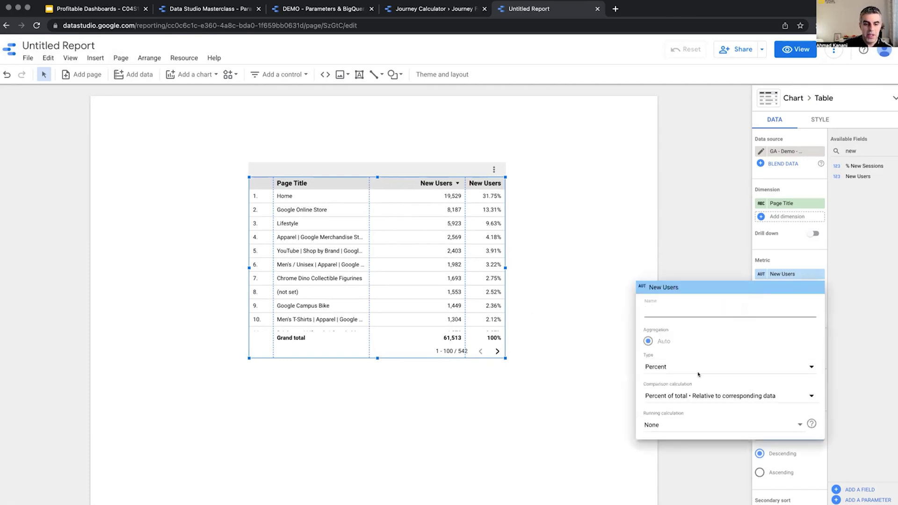
{"action": "left_click", "coordinate": [685, 396]}
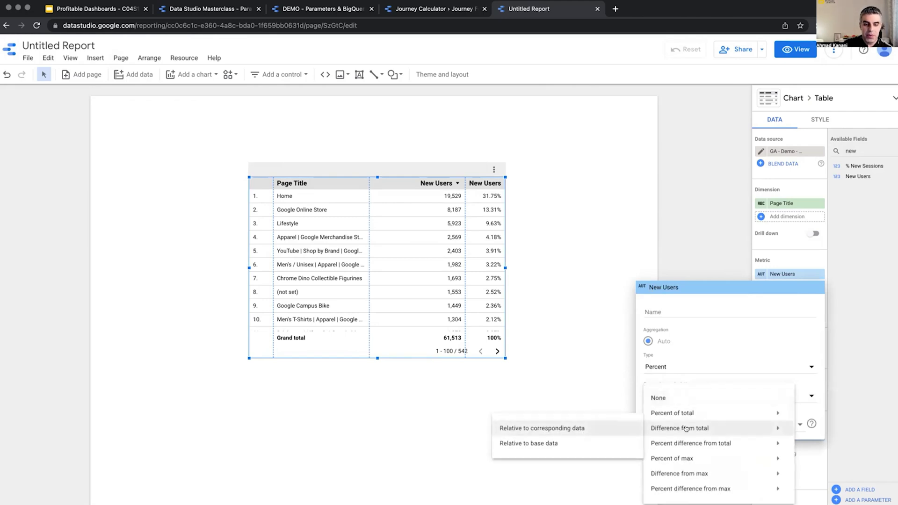
{"action": "mouse_move", "coordinate": [682, 458]}
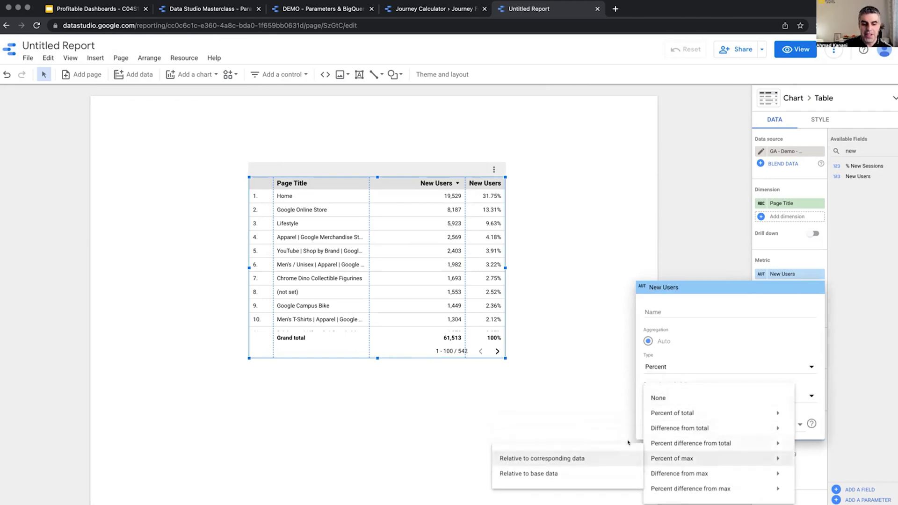
{"action": "mouse_move", "coordinate": [674, 413]}
{"action": "left_click", "coordinate": [608, 413]}
{"action": "left_click", "coordinate": [699, 395]}
{"action": "left_click", "coordinate": [673, 397]}
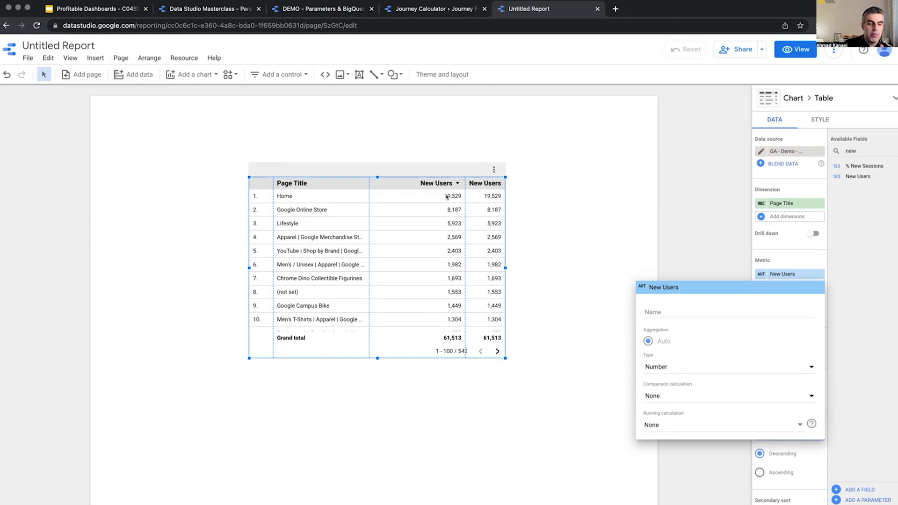
Replace the Page Title dimension with Date.
{"action": "left_click", "coordinate": [849, 150]}
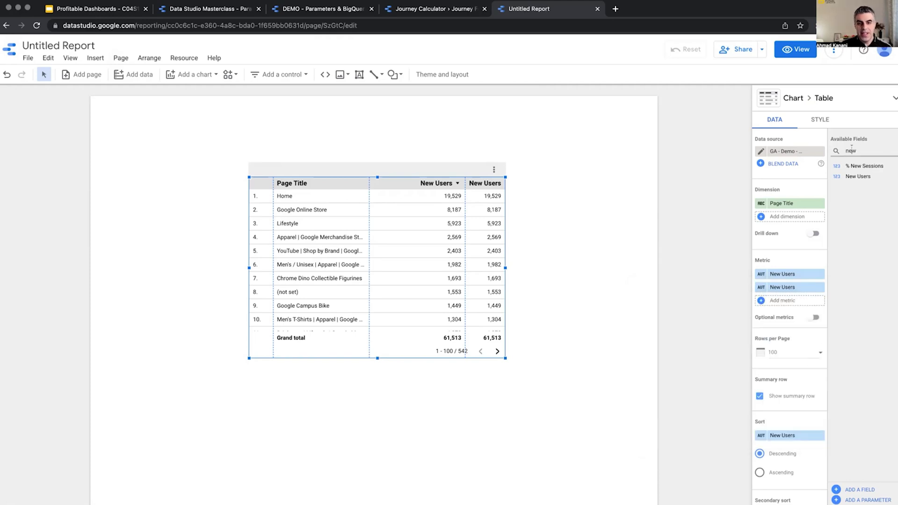
{"action": "key", "text": "BackSpace"}
{"action": "key", "text": "BackSpace"}
{"action": "key", "text": "BackSpace"}
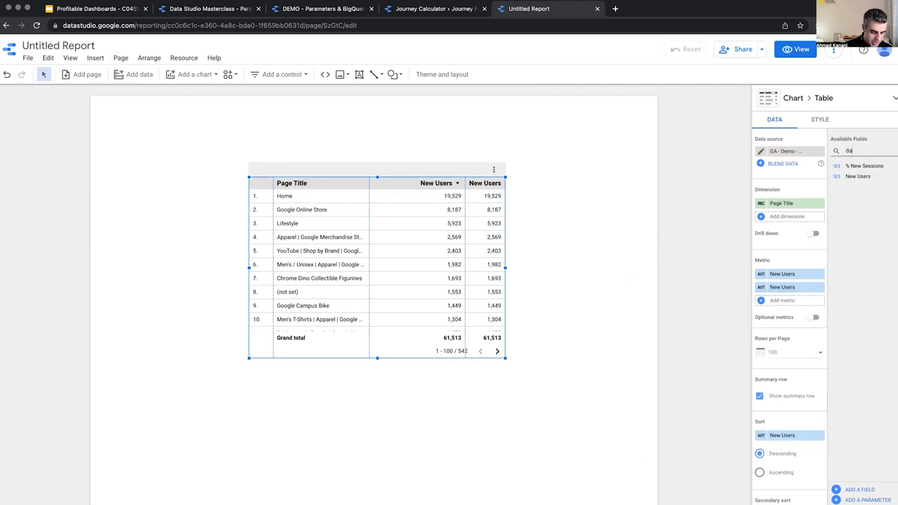
{"action": "type", "text": "date"}
{"action": "left_click_drag", "start_coordinate": [851, 166], "coordinate": [781, 206]}
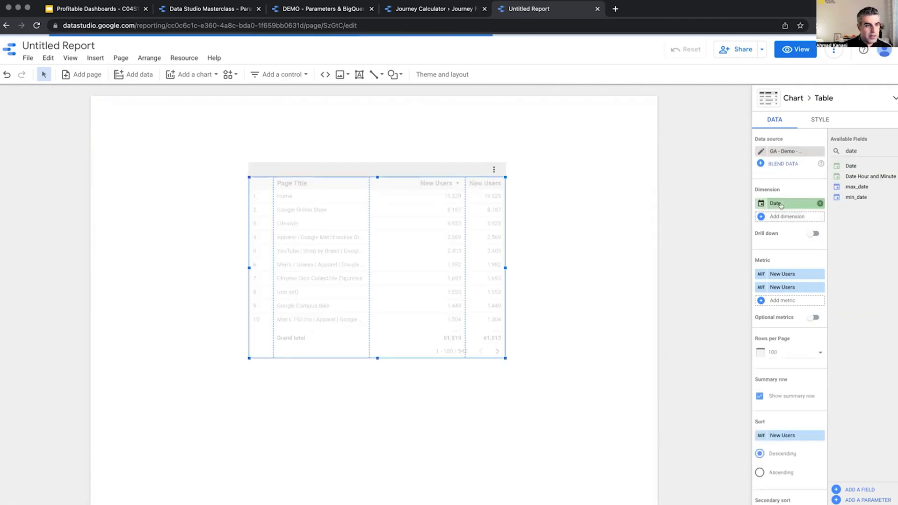
Sort the table by Date ascending and widen the last New Users column.
{"action": "scroll", "coordinate": [778, 327], "scroll_direction": "down", "scroll_amount": 4}
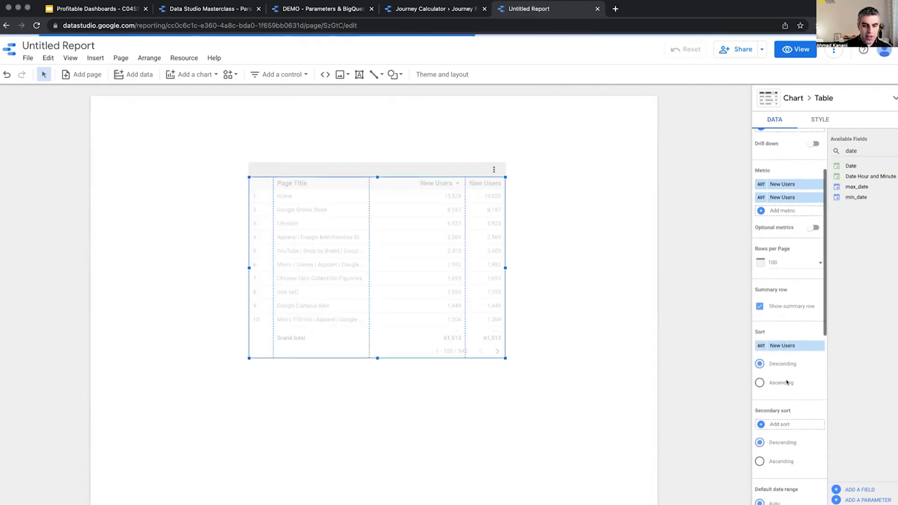
{"action": "left_click", "coordinate": [760, 289]}
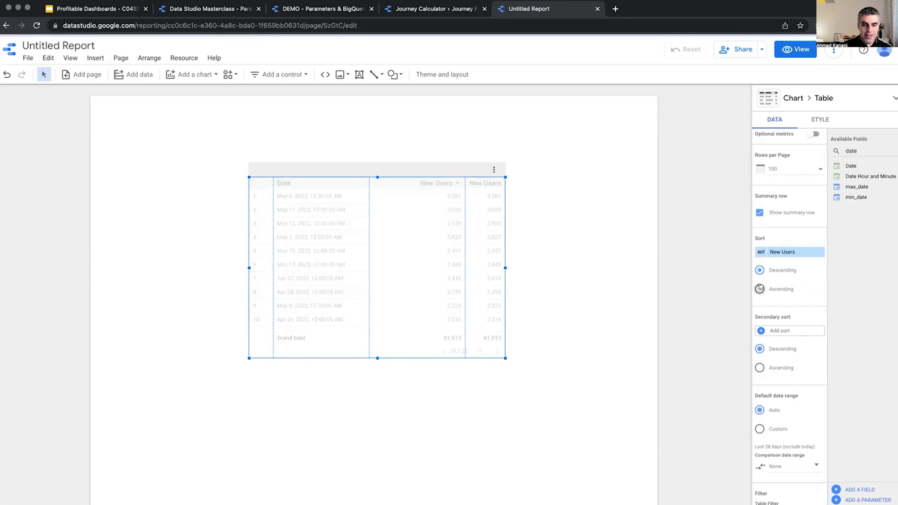
{"action": "left_click", "coordinate": [771, 251]}
{"action": "left_click", "coordinate": [755, 286]}
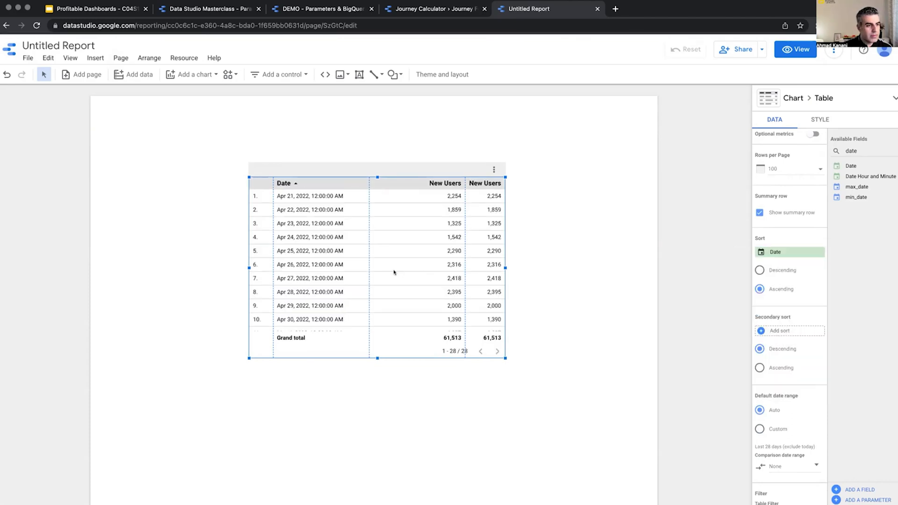
{"action": "left_click_drag", "start_coordinate": [465, 234], "coordinate": [446, 233]}
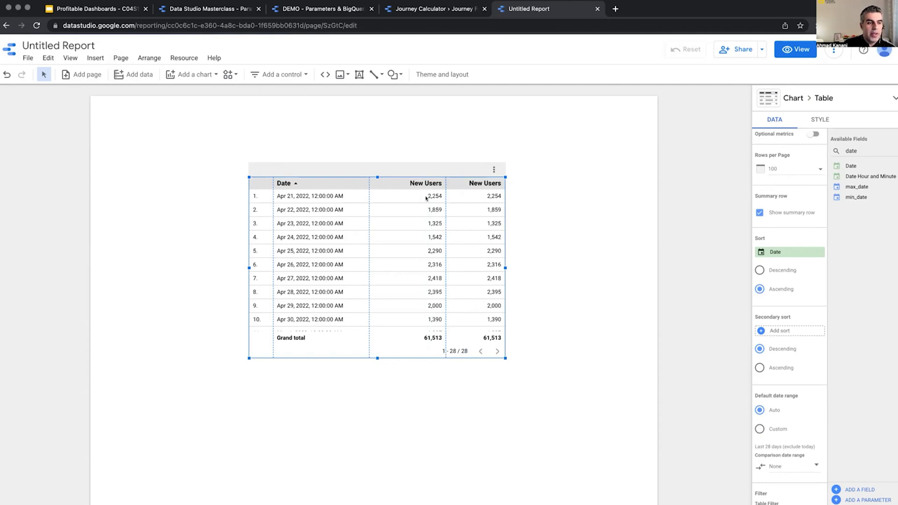
{"action": "scroll", "coordinate": [758, 260], "scroll_direction": "up", "scroll_amount": 4}
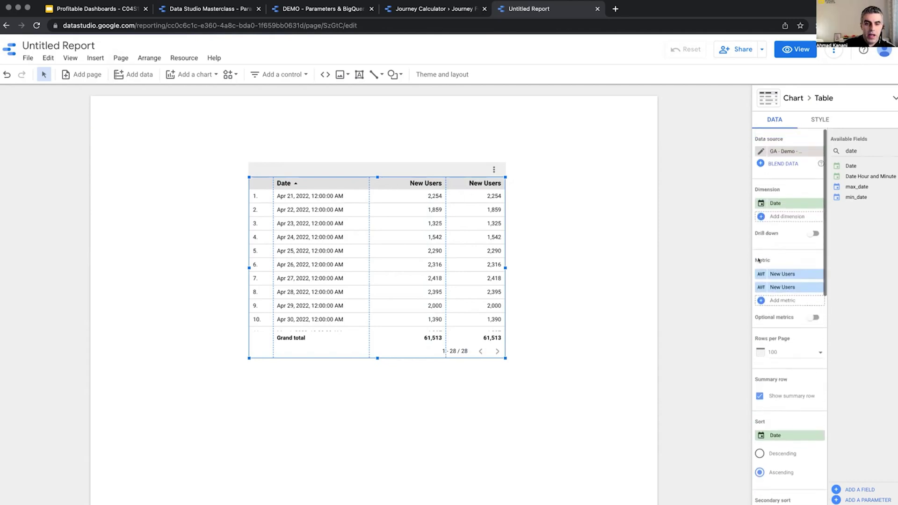
Cycle the second New Users running calculation through sum, min and count, ending on Running average.
{"action": "left_click", "coordinate": [759, 289]}
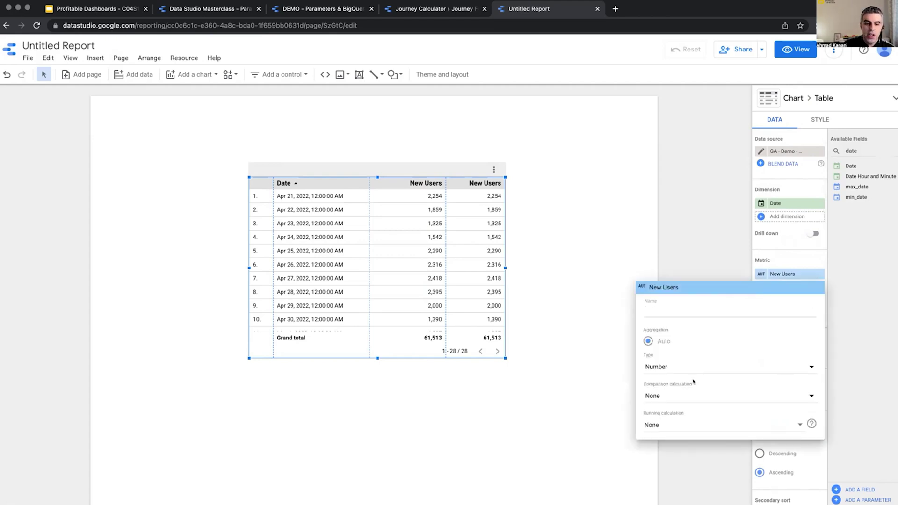
{"action": "left_click", "coordinate": [685, 423]}
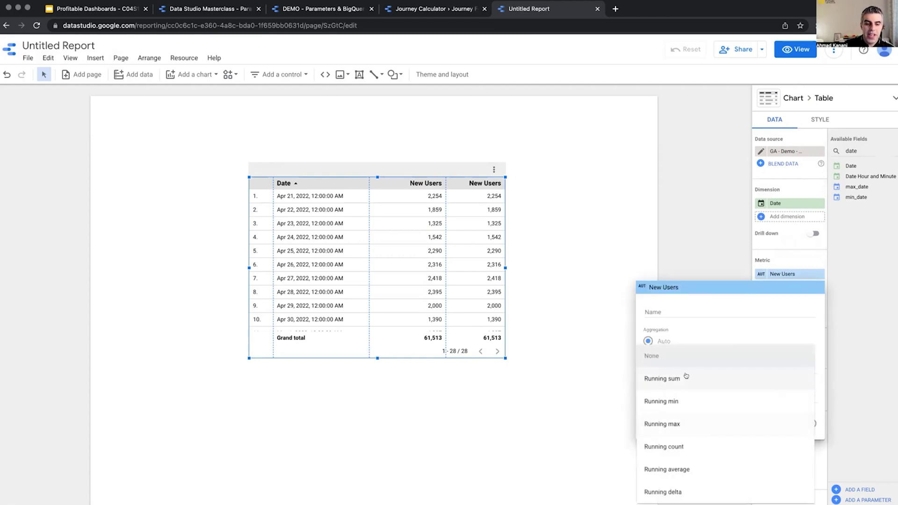
{"action": "left_click", "coordinate": [686, 377]}
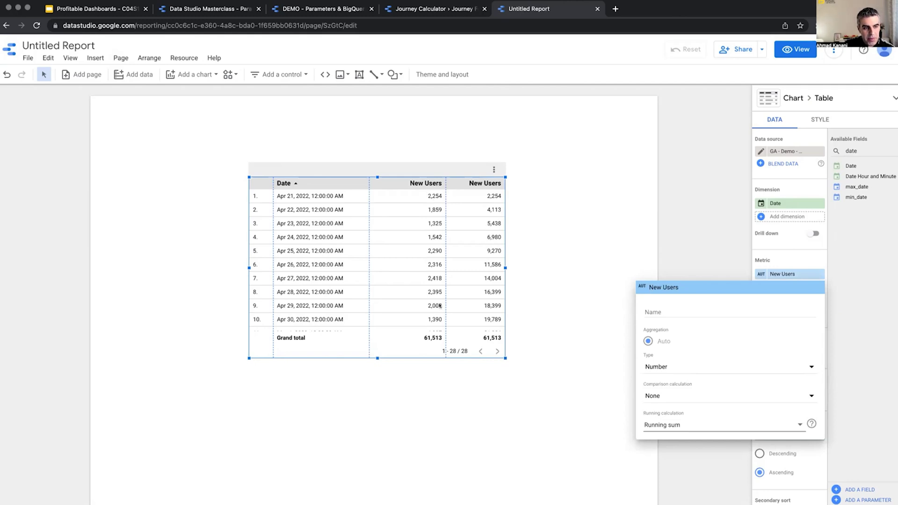
{"action": "left_click", "coordinate": [693, 423]}
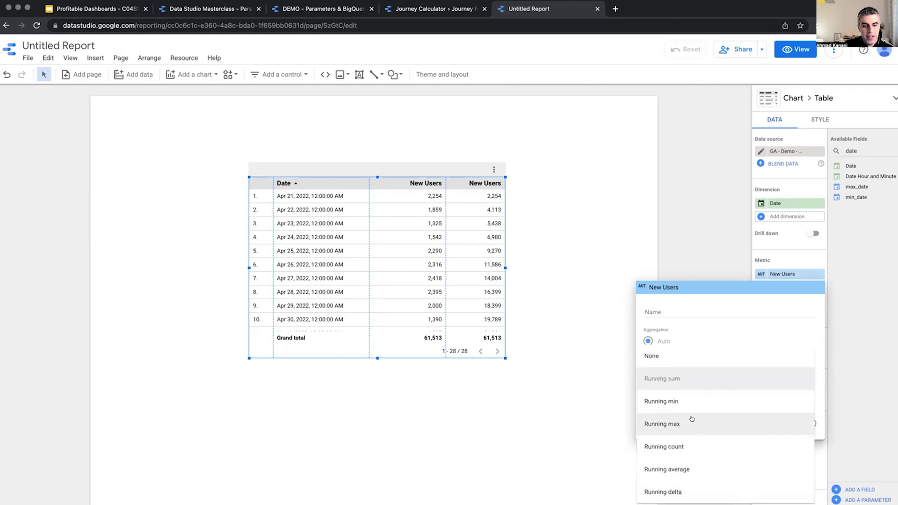
{"action": "left_click", "coordinate": [676, 403]}
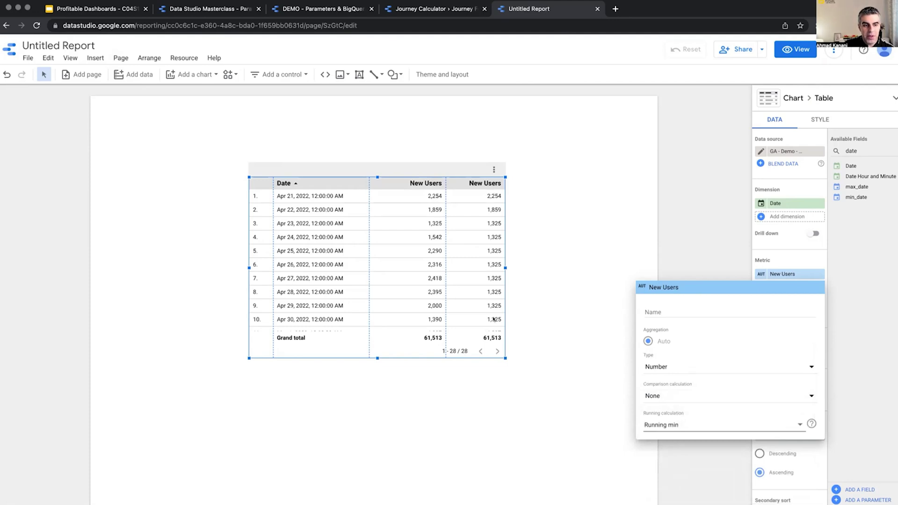
{"action": "left_click", "coordinate": [696, 426]}
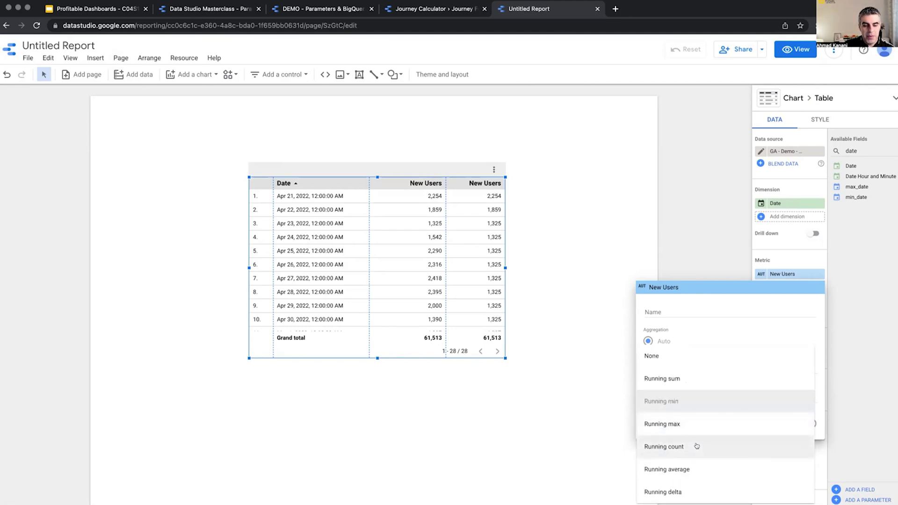
{"action": "left_click", "coordinate": [696, 446]}
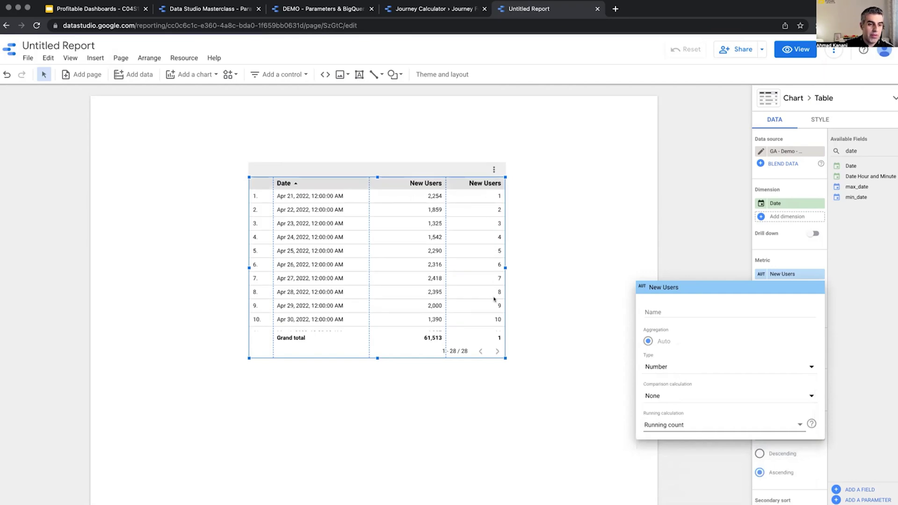
{"action": "left_click", "coordinate": [707, 425]}
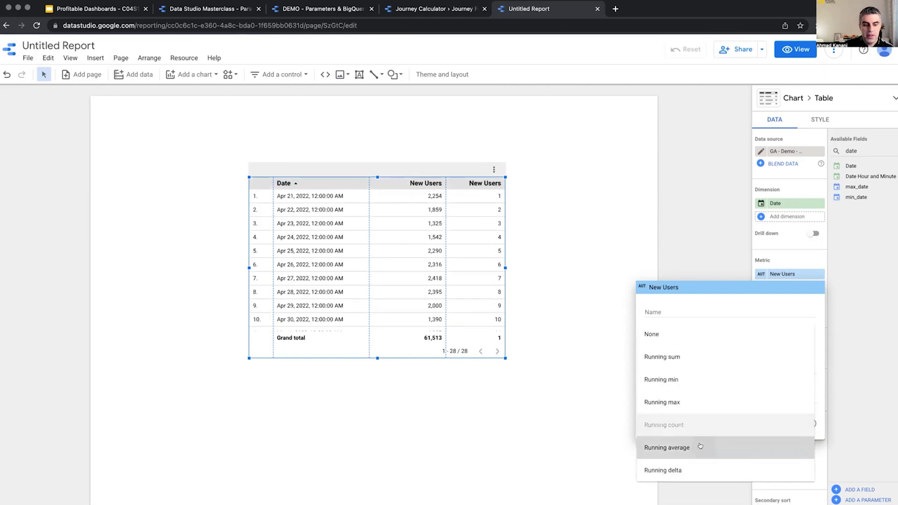
{"action": "left_click", "coordinate": [704, 445]}
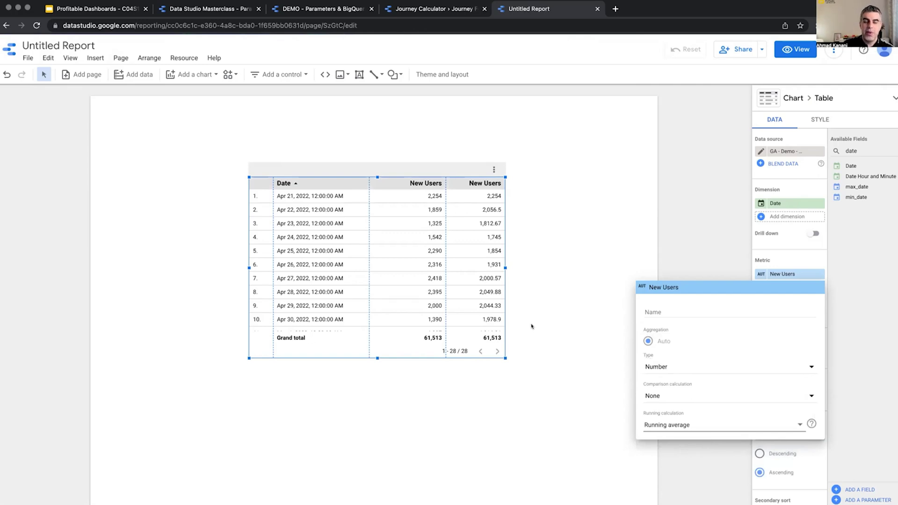
{"action": "left_click", "coordinate": [707, 425]}
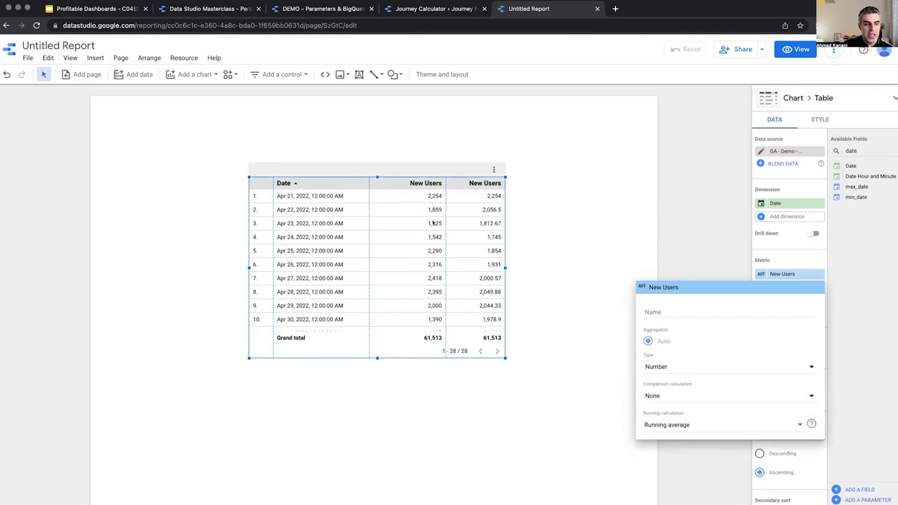
{"action": "left_click", "coordinate": [691, 238]}
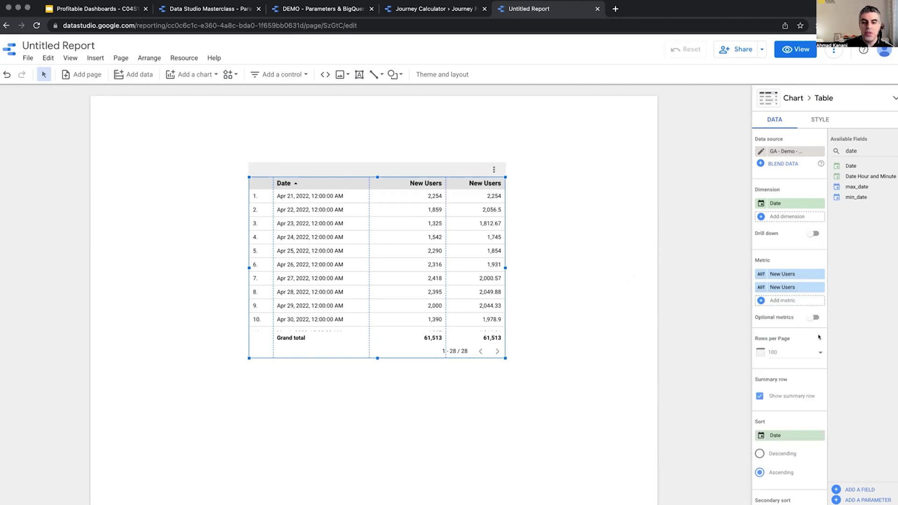
Sort dates descending and set the second New Users running calculation to Running delta.
{"action": "left_click", "coordinate": [760, 453]}
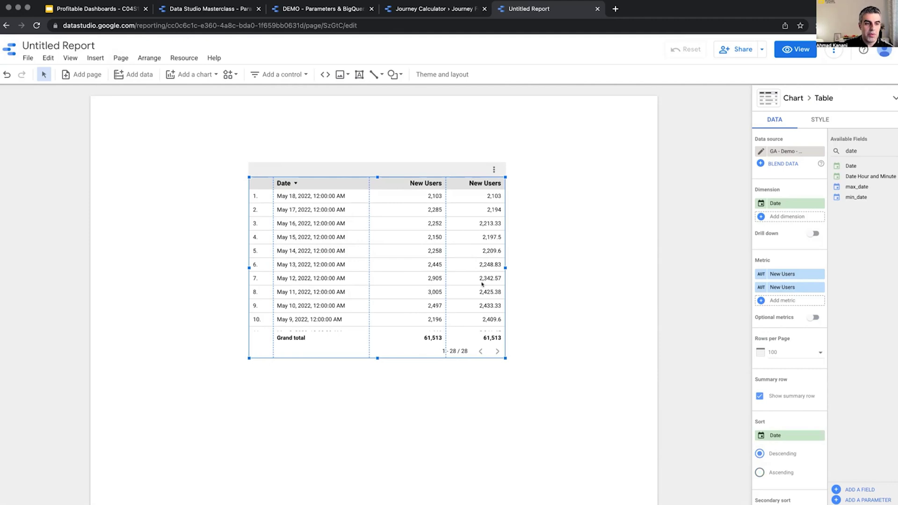
{"action": "left_click", "coordinate": [790, 287]}
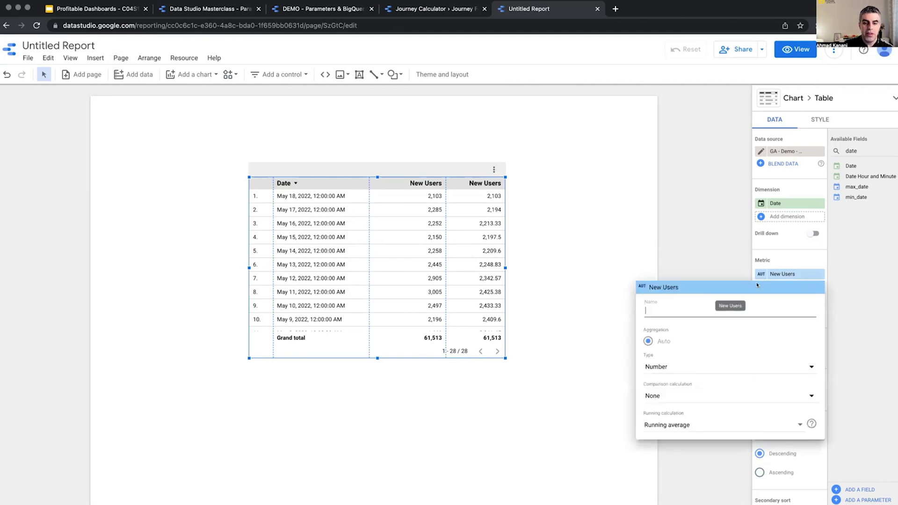
{"action": "left_click", "coordinate": [680, 423]}
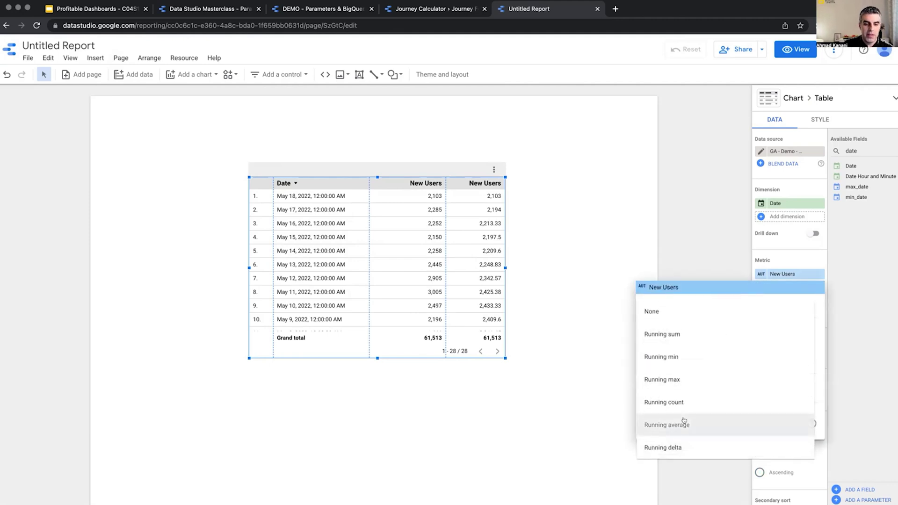
{"action": "left_click", "coordinate": [679, 447]}
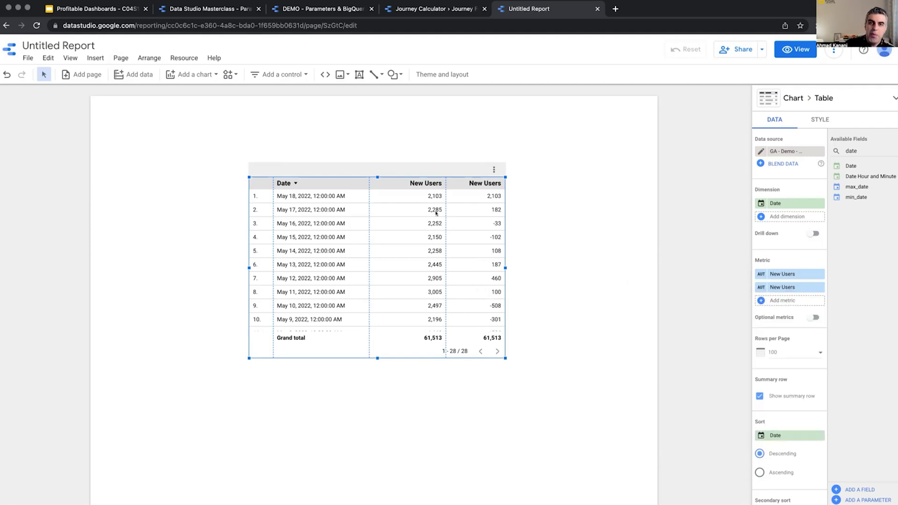